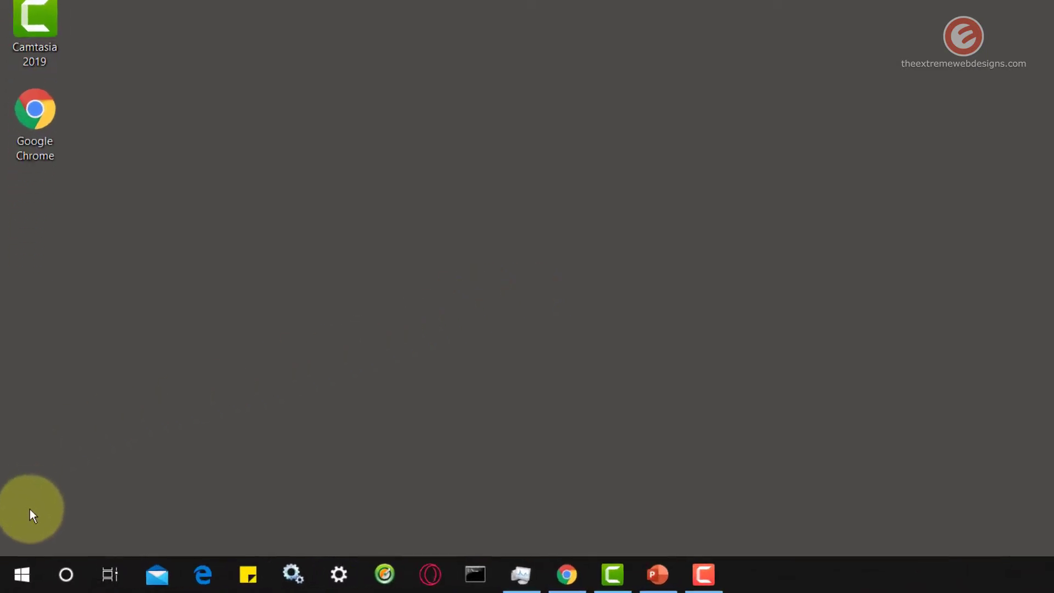
# Find Control Panel through Start search and launch it
pyautogui.click(16, 579)
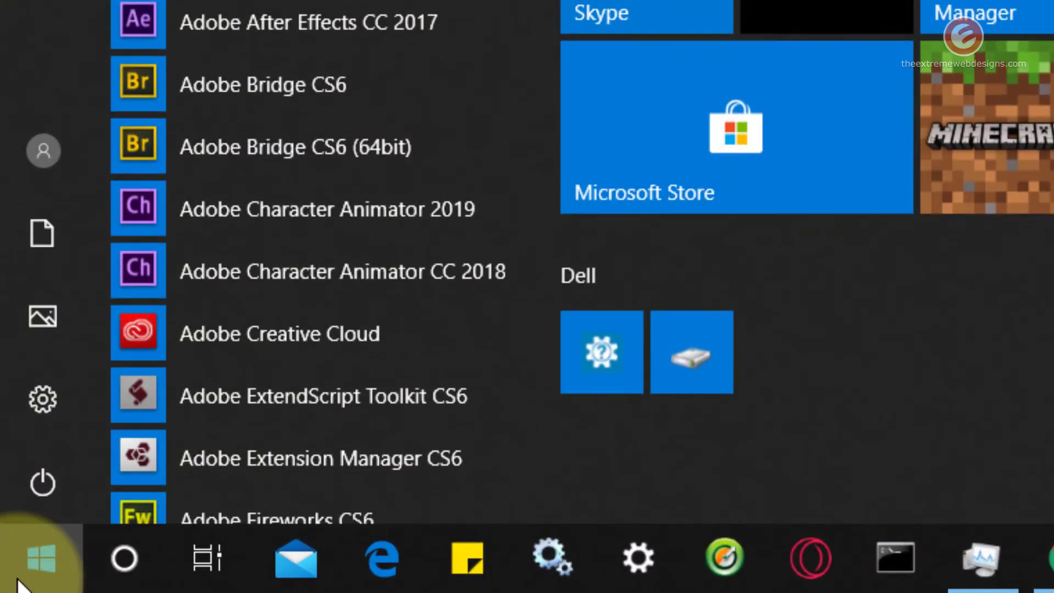
pyautogui.write('con')
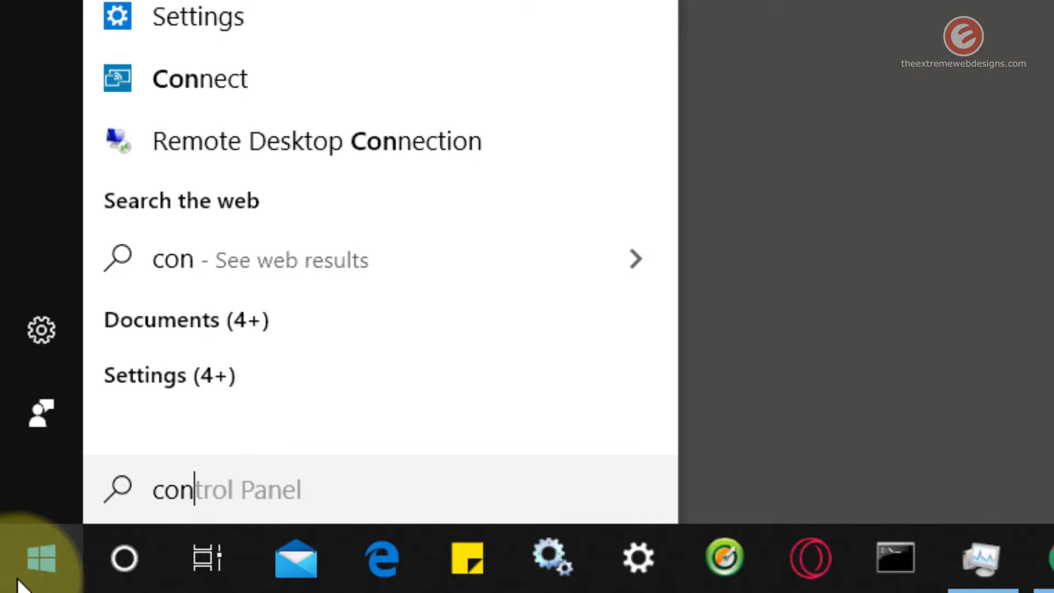
pyautogui.write('trol panel')
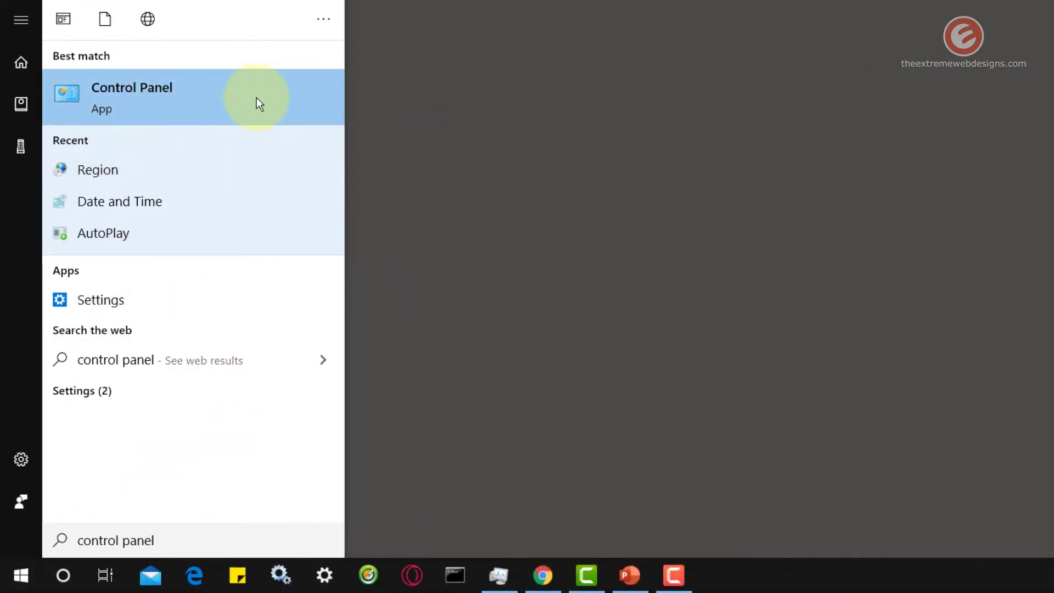
pyautogui.click(255, 98)
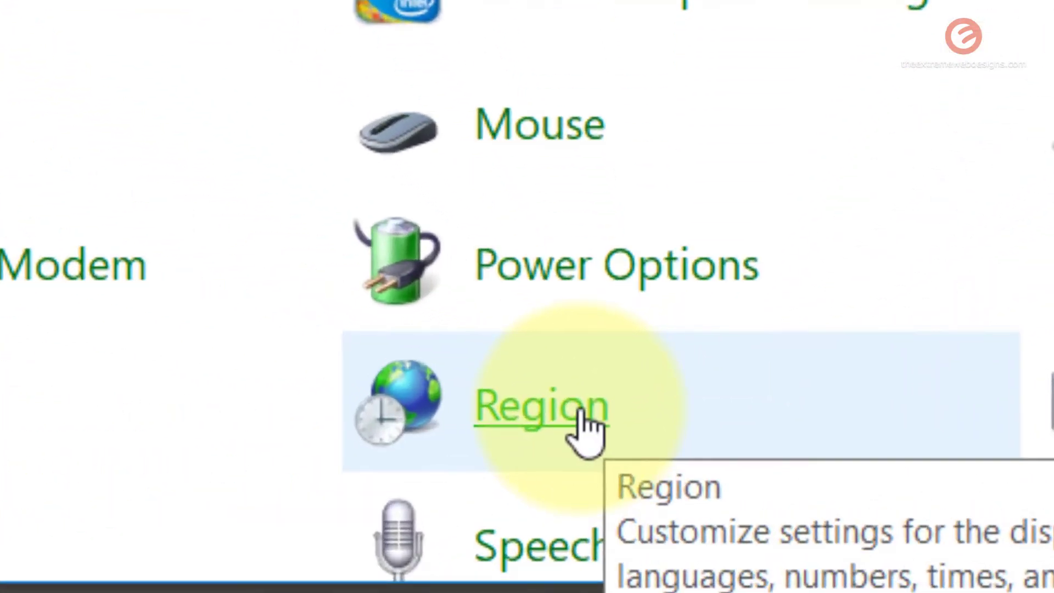
# Bring up the Region dialog alone, centred on screen, with Control Panel minimized
pyautogui.click(803, 423)
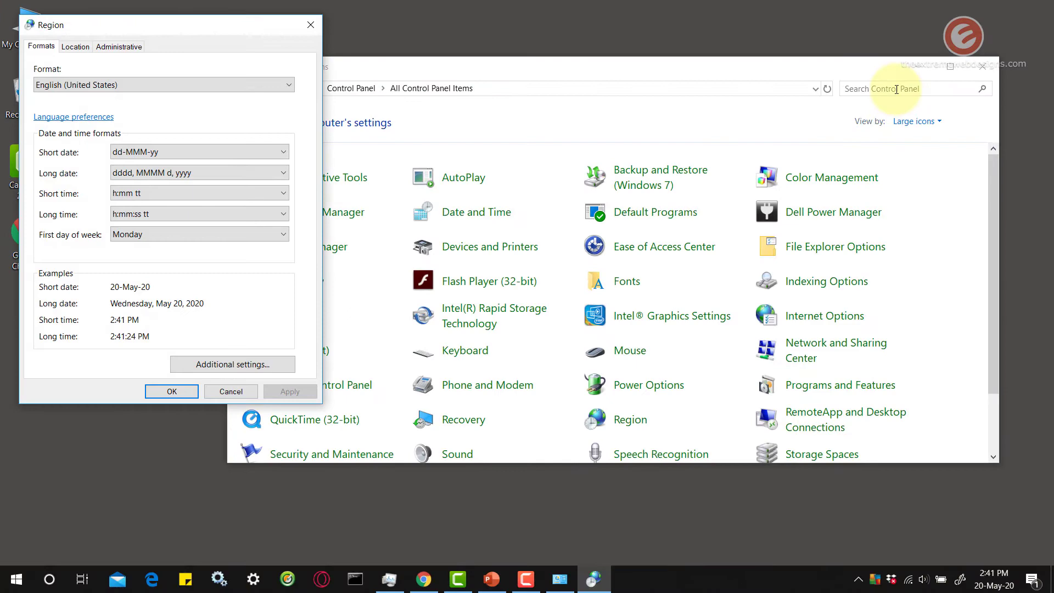
pyautogui.click(911, 67)
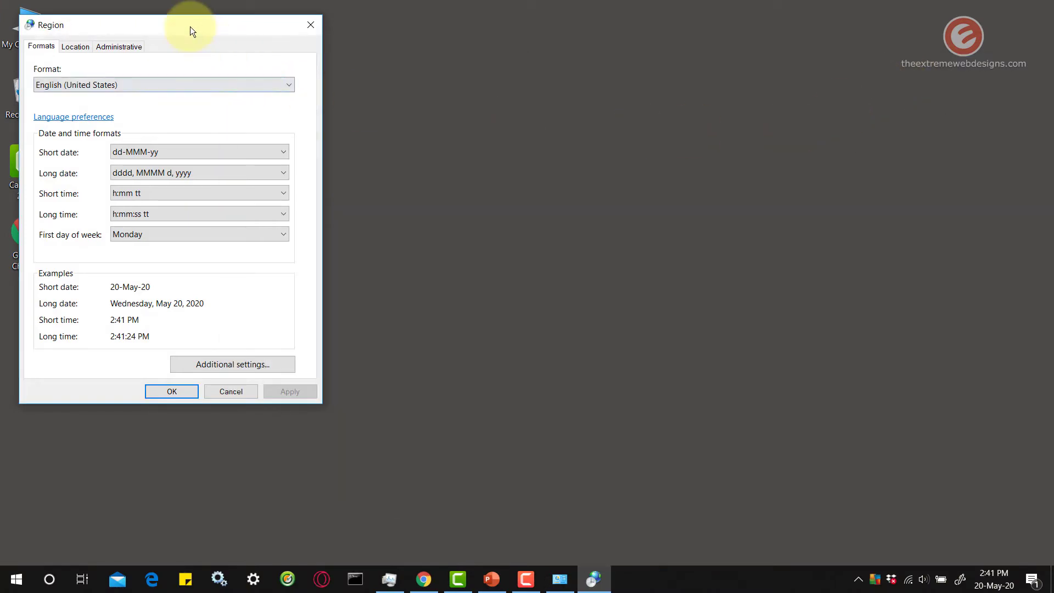
pyautogui.moveTo(190, 27); pyautogui.dragTo(524, 44)
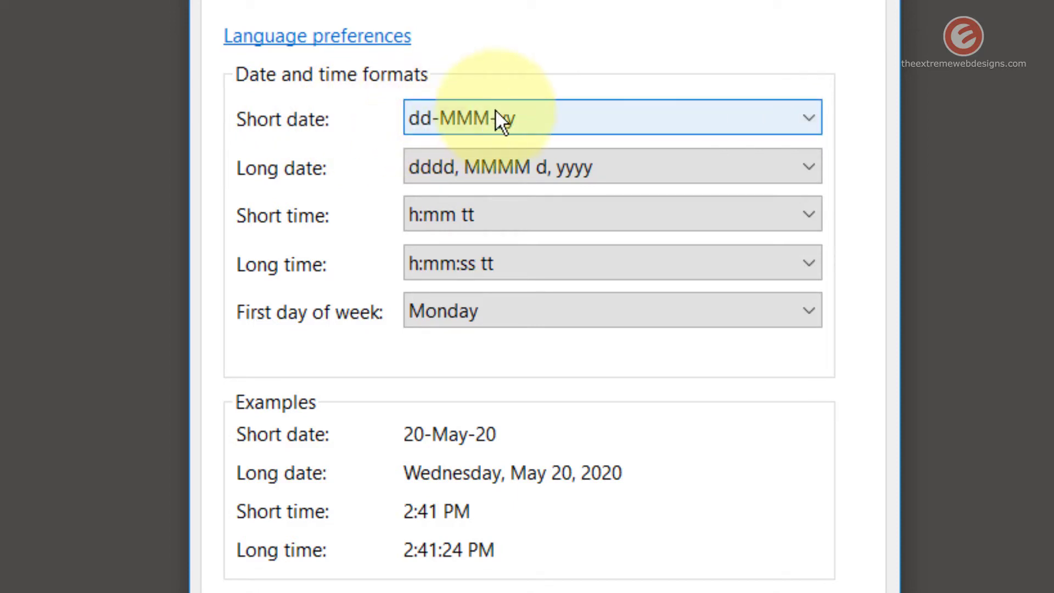
# Set the short date format to yyyy-MM-dd and apply it so the taskbar reads 2020-05-20
pyautogui.click(525, 116)
pyautogui.click(524, 149)
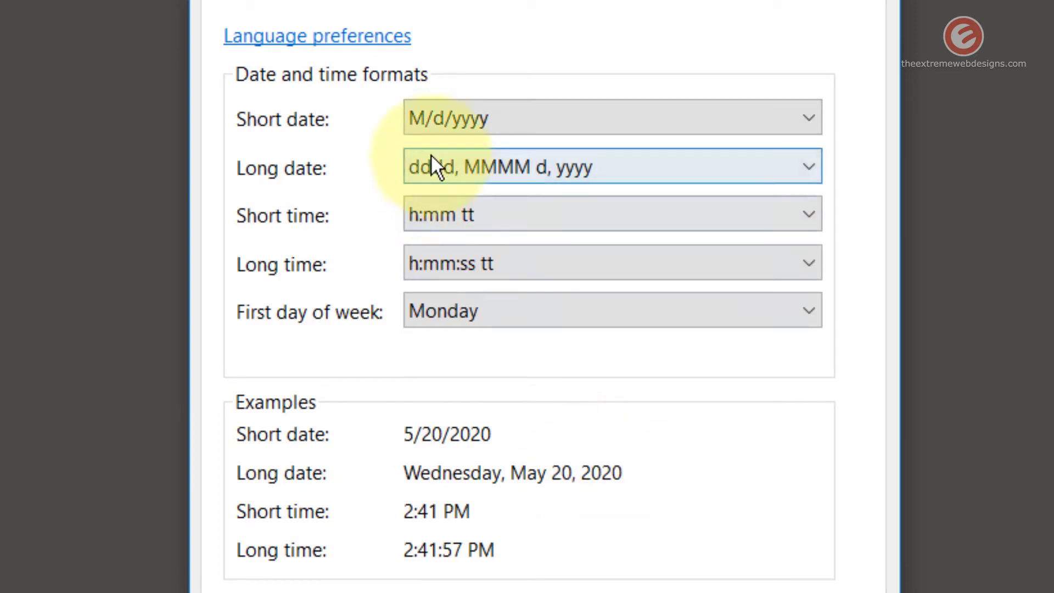
pyautogui.click(447, 118)
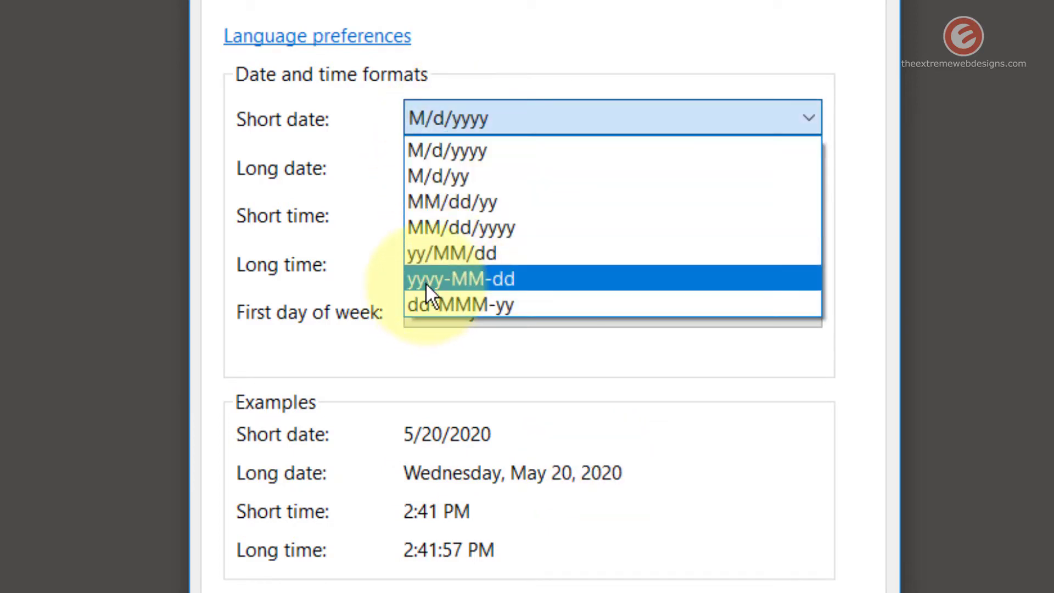
pyautogui.click(510, 280)
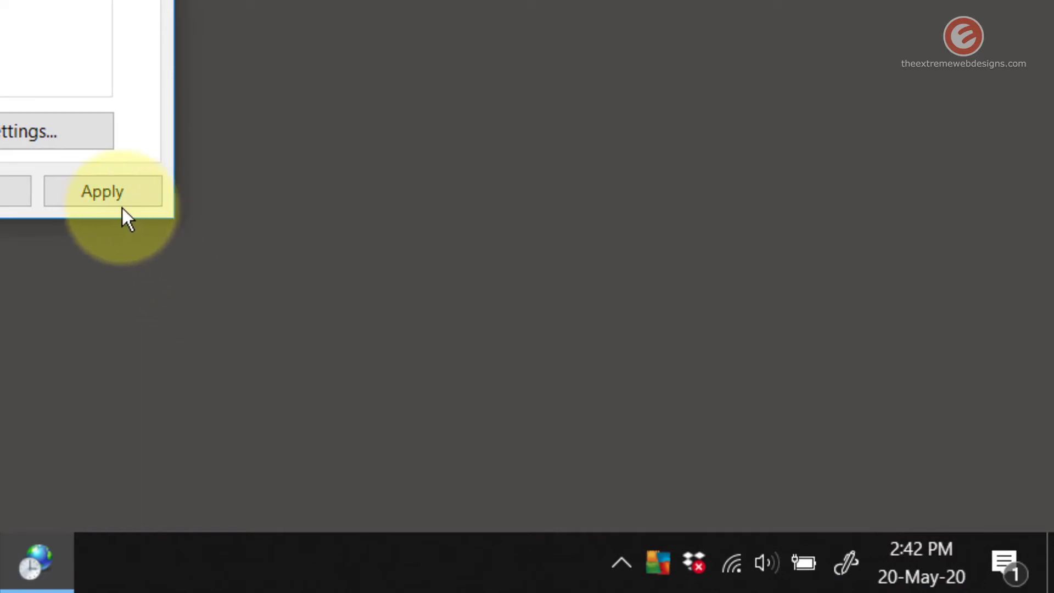
pyautogui.click(105, 196)
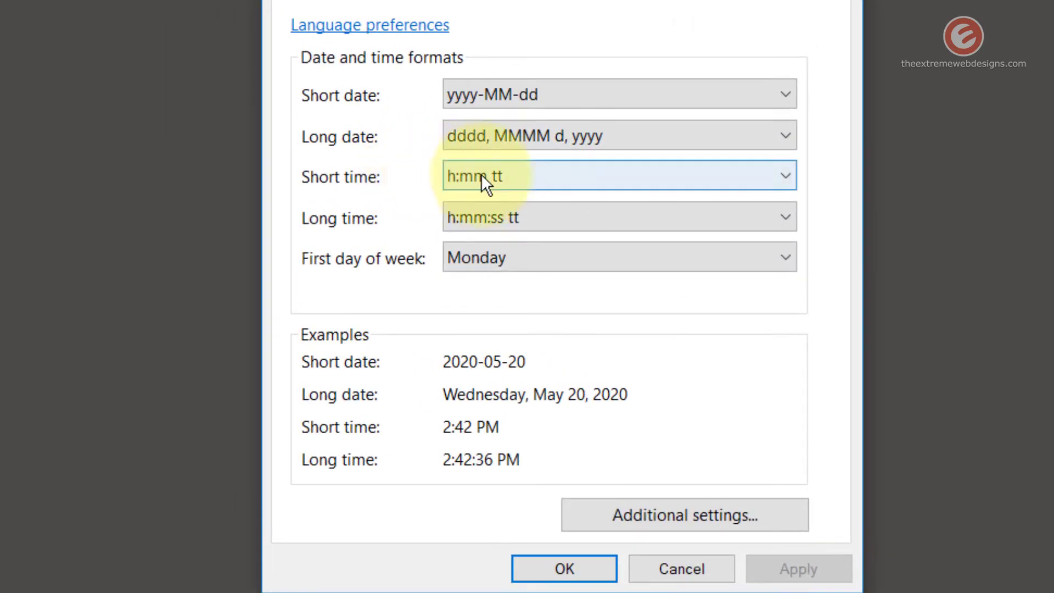
# Set the short time format to HH:mm (24-hour) and apply it, example reading 14:43
pyautogui.click(485, 182)
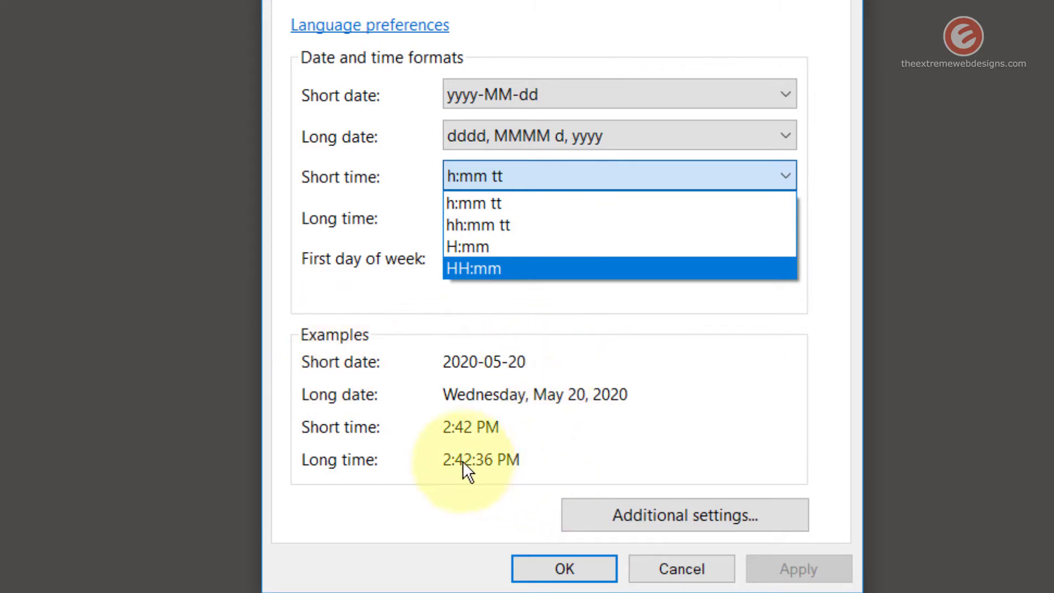
pyautogui.click(480, 268)
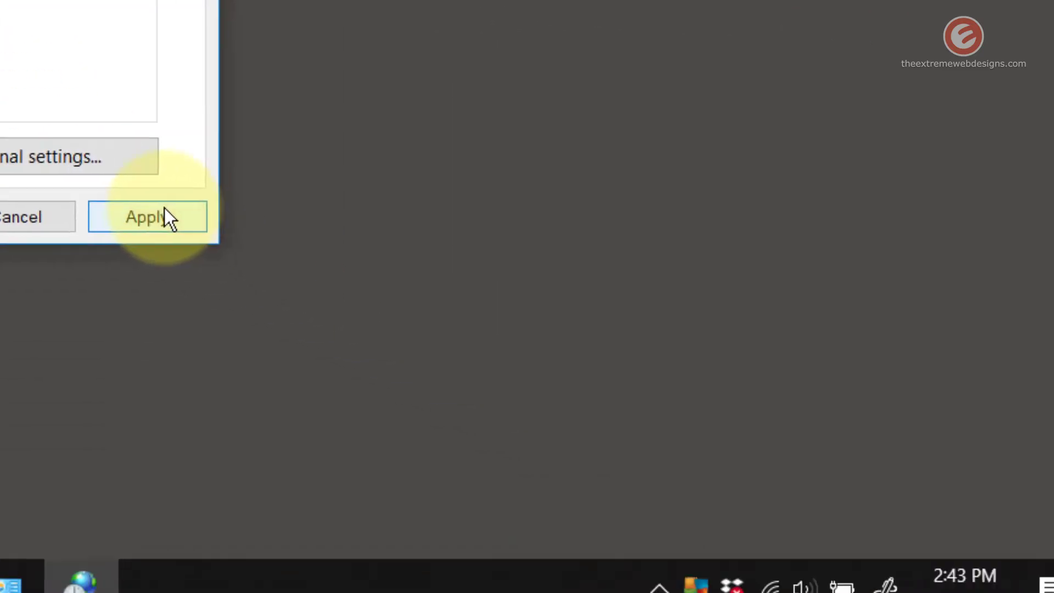
pyautogui.click(164, 212)
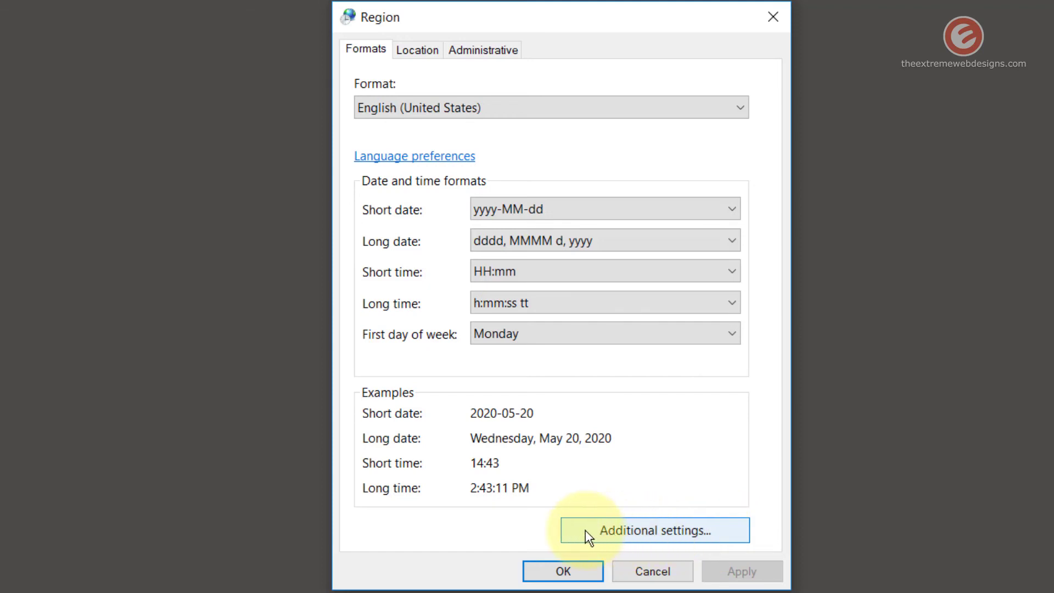
pyautogui.click(648, 527)
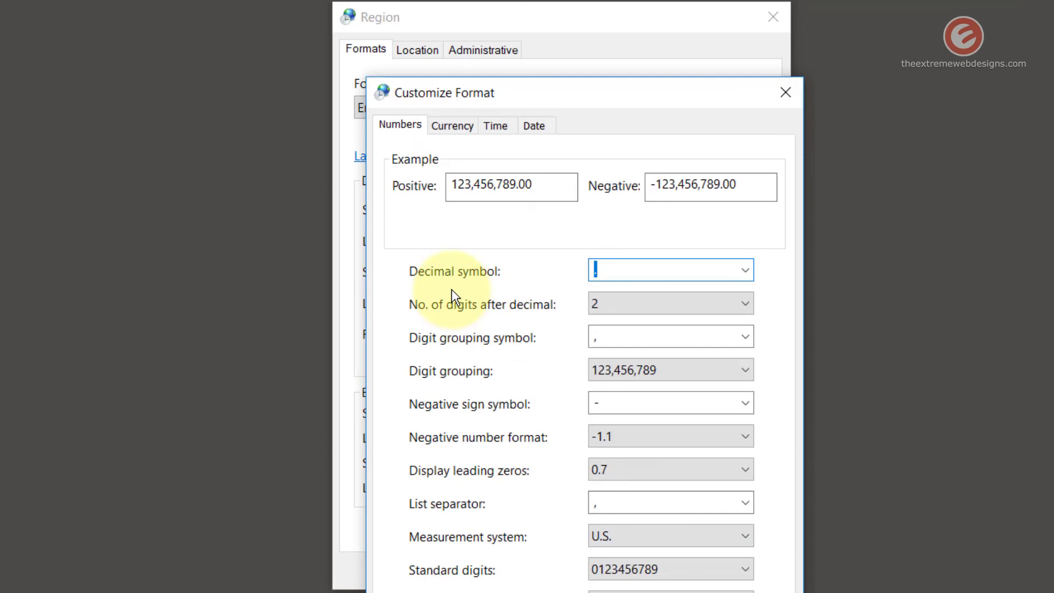
pyautogui.press('Tab')
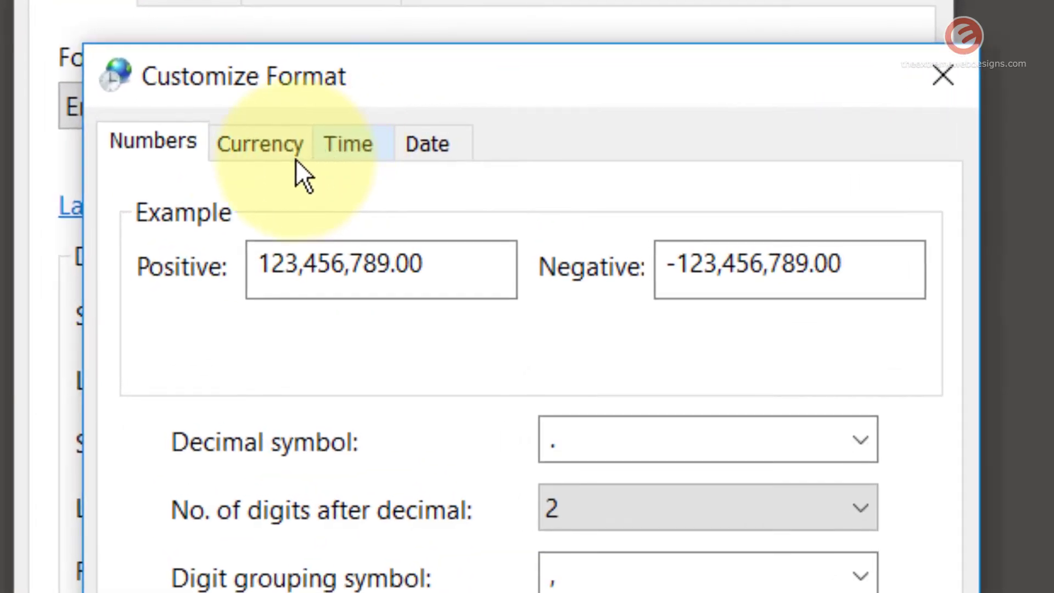
pyautogui.click(451, 130)
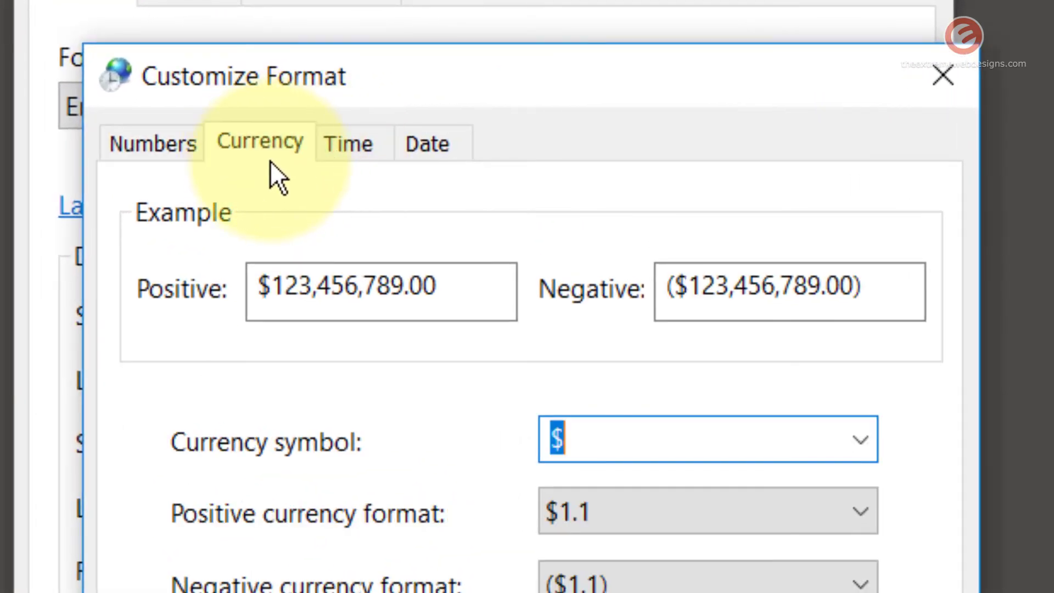
pyautogui.click(350, 149)
pyautogui.click(426, 152)
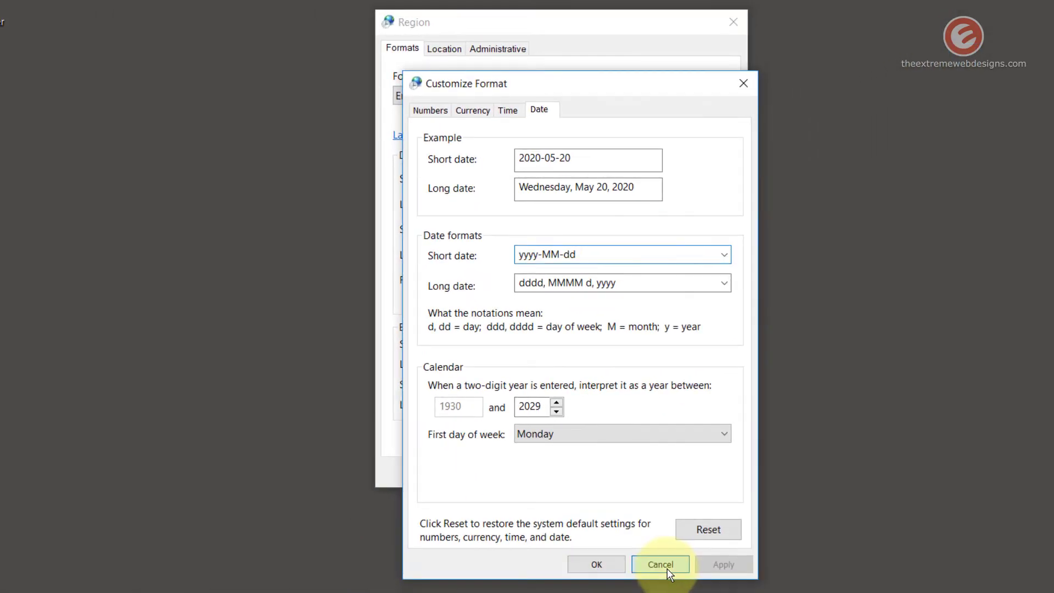
pyautogui.click(665, 568)
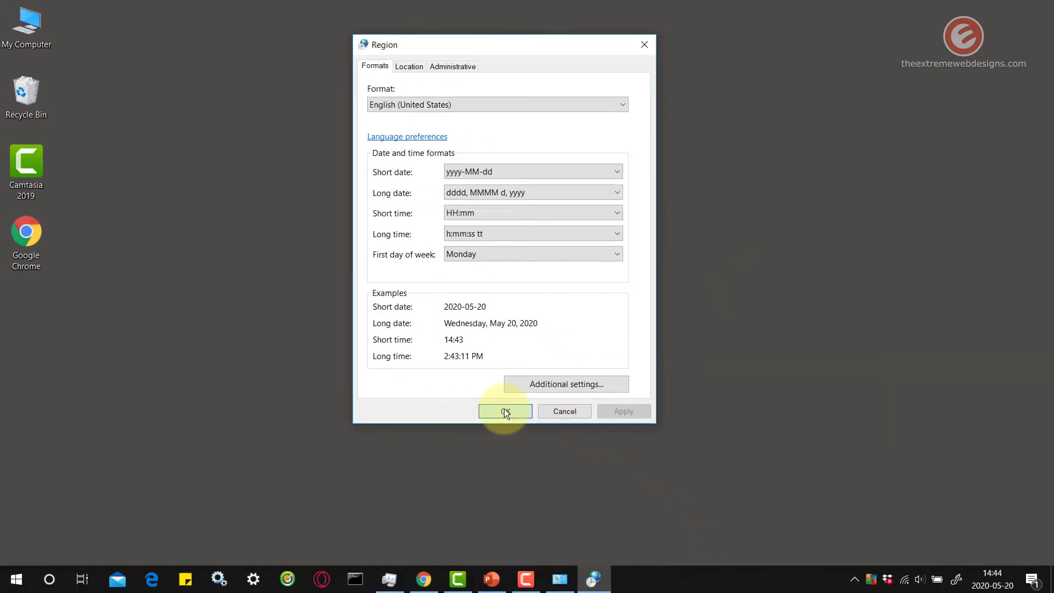
# Confirm the formats with OK, leaving the taskbar clock at 14:44 and 2020-05-20
pyautogui.click(502, 411)
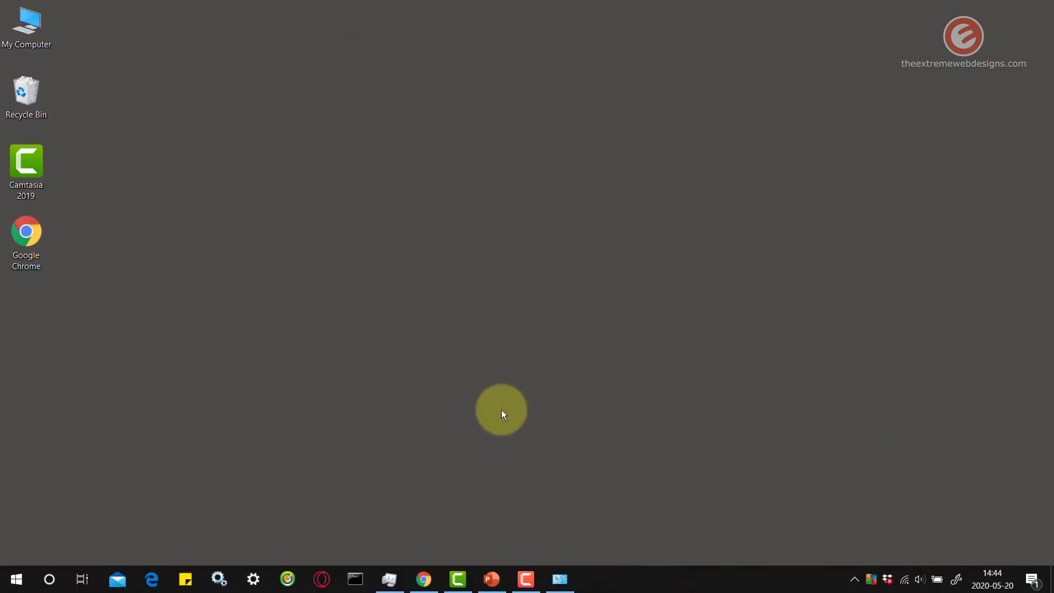